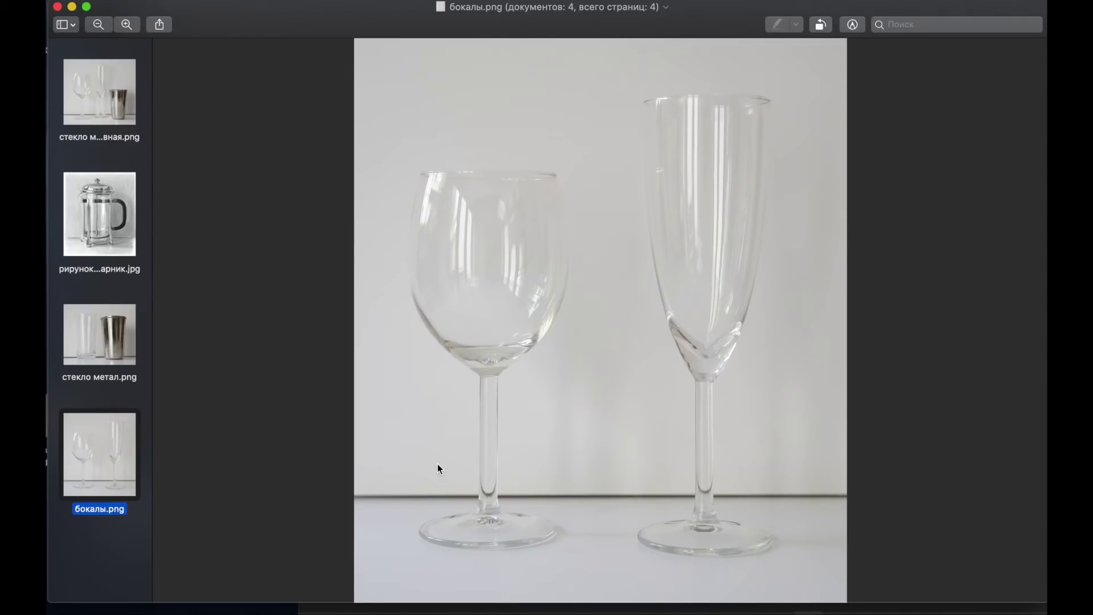
Step: Review the reference photos of the glass and metal tumblers and the stemware group, plus the French press pencil drawing
{"action": "left_click", "coordinate": [120, 347]}
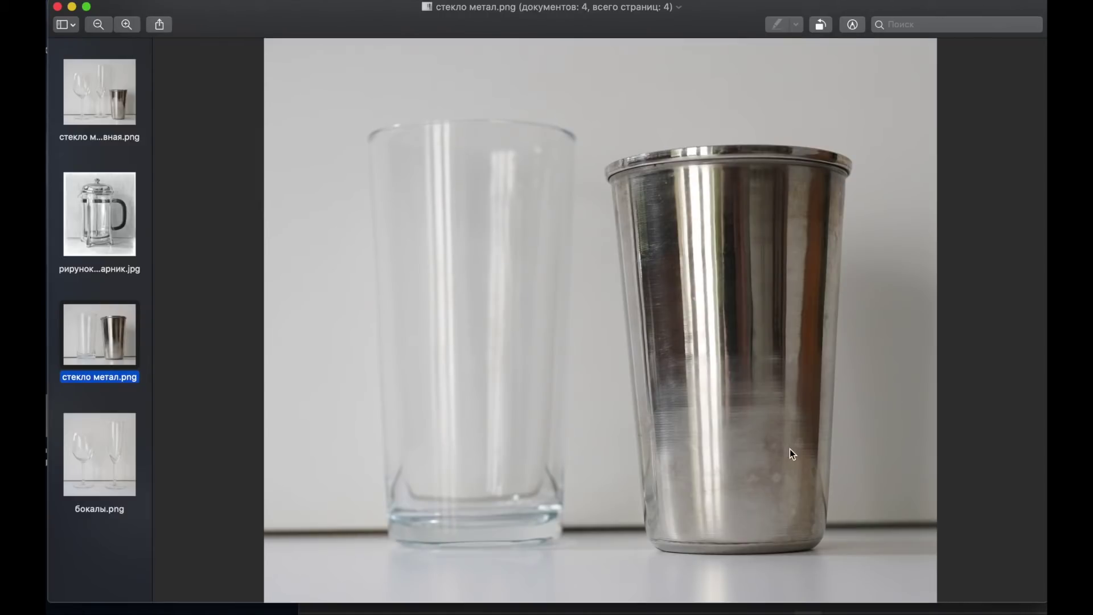
{"action": "left_click", "coordinate": [83, 73]}
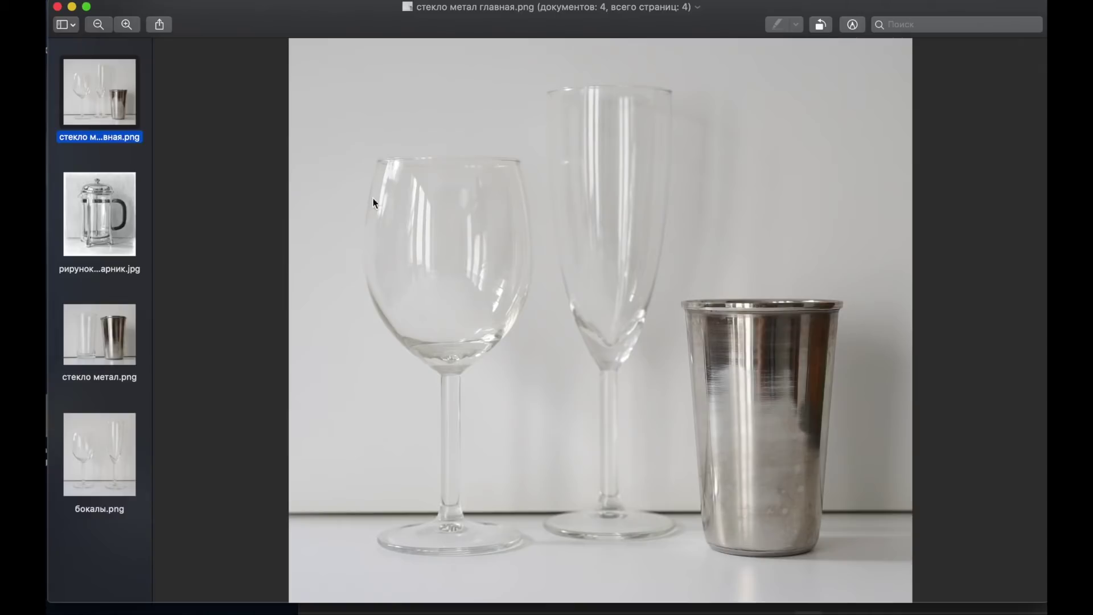
{"action": "left_click", "coordinate": [101, 220]}
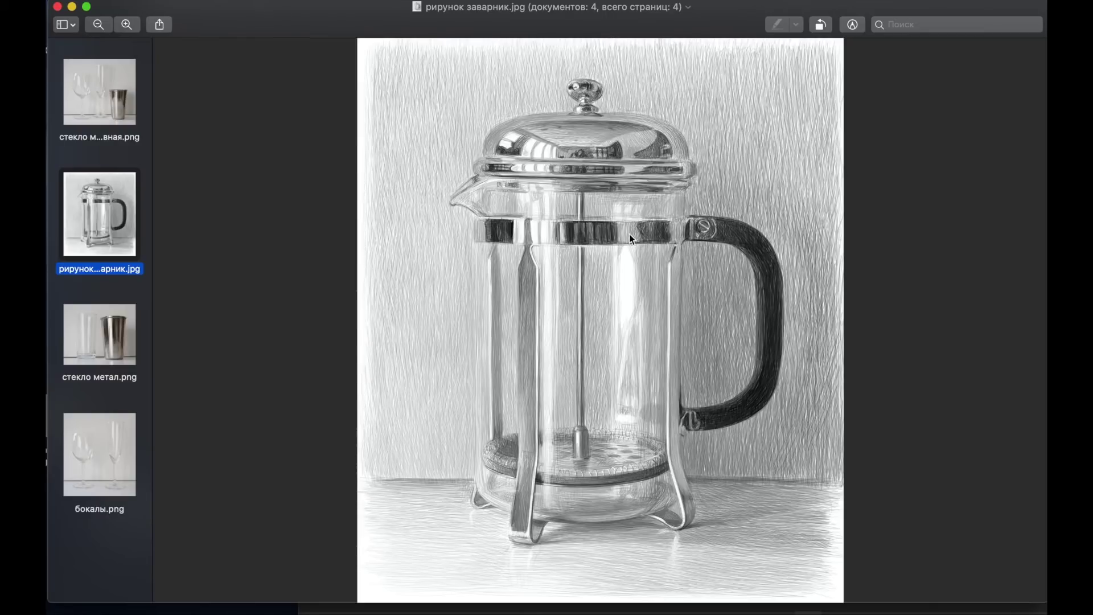
Step: Switch to Photoshop and fill a rectangular selection in the upper part of the white canvas with light grey from the grayscale swatches
{"action": "key", "text": "super+Tab"}
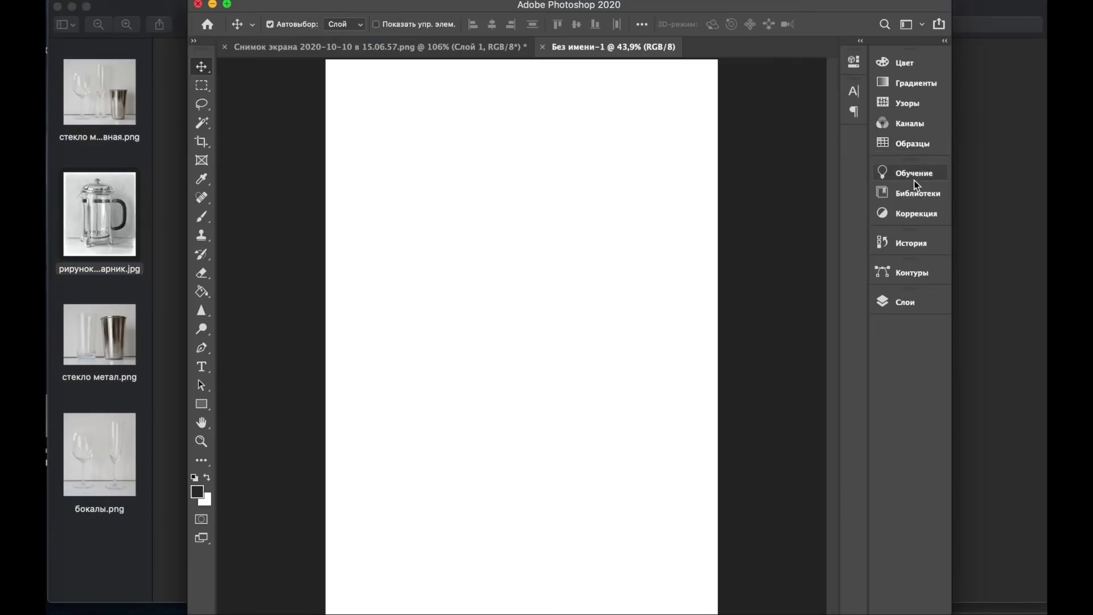
{"action": "left_click", "coordinate": [903, 65]}
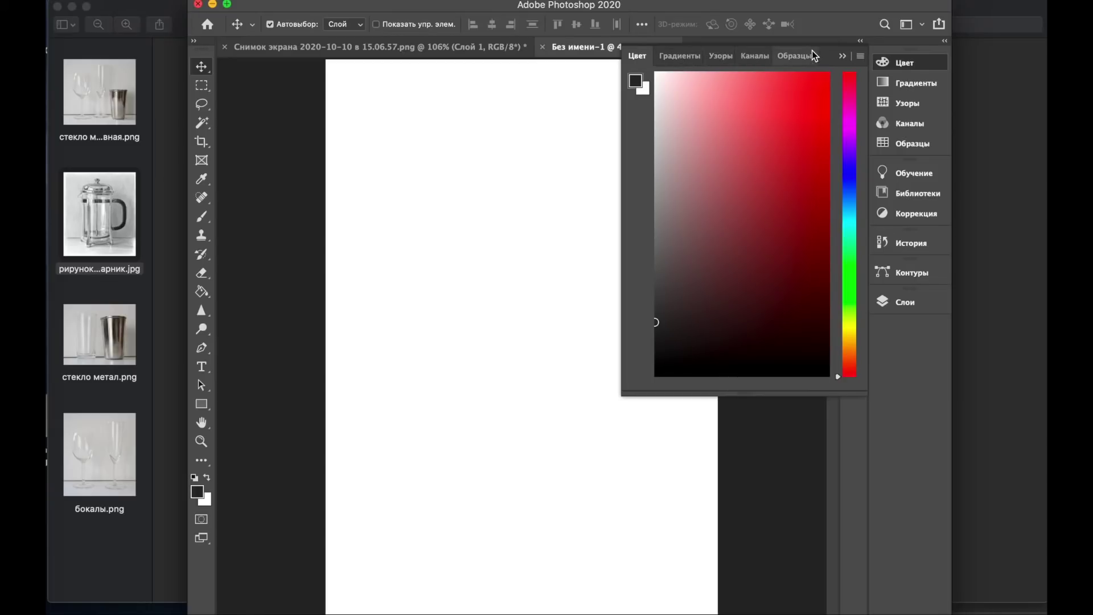
{"action": "left_click", "coordinate": [794, 56]}
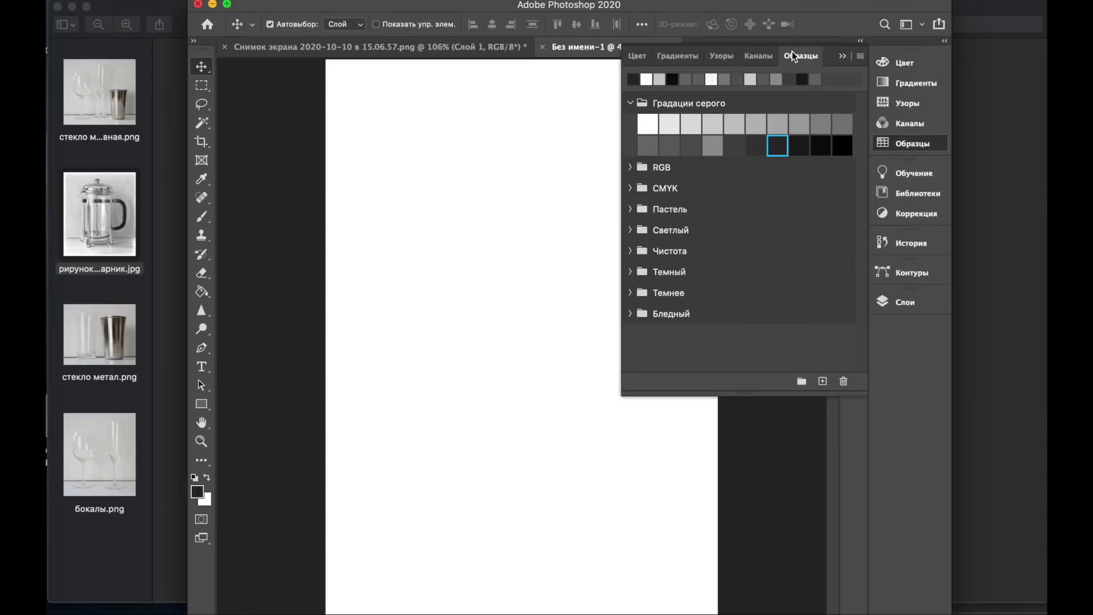
{"action": "left_click", "coordinate": [798, 120]}
{"action": "left_click", "coordinate": [203, 87]}
{"action": "left_click_drag", "start_coordinate": [386, 186], "coordinate": [542, 375]}
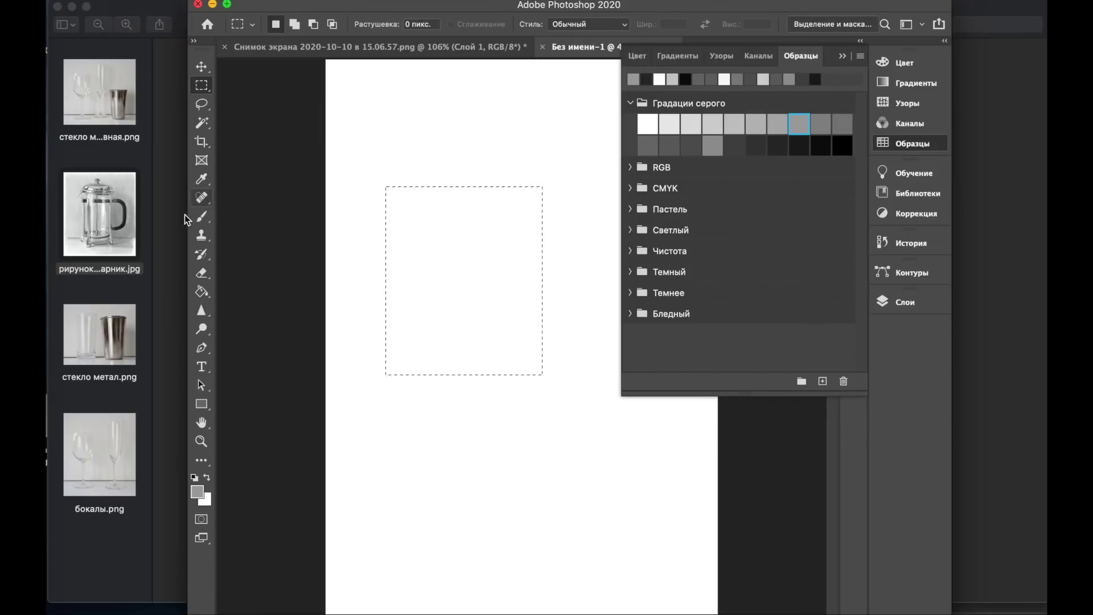
{"action": "left_click", "coordinate": [202, 216]}
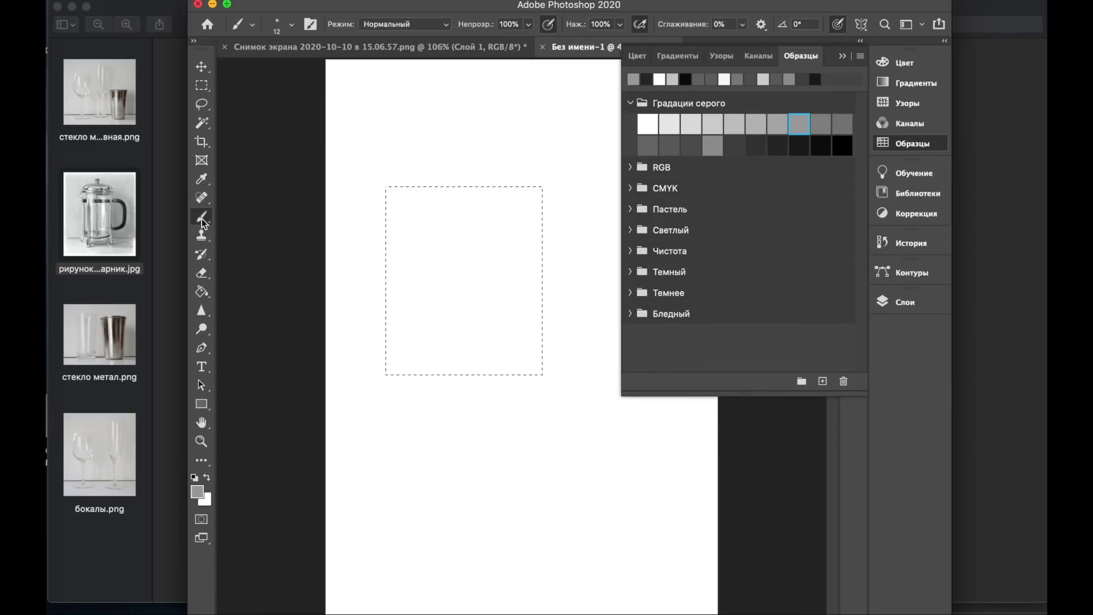
{"action": "left_click", "coordinate": [201, 292]}
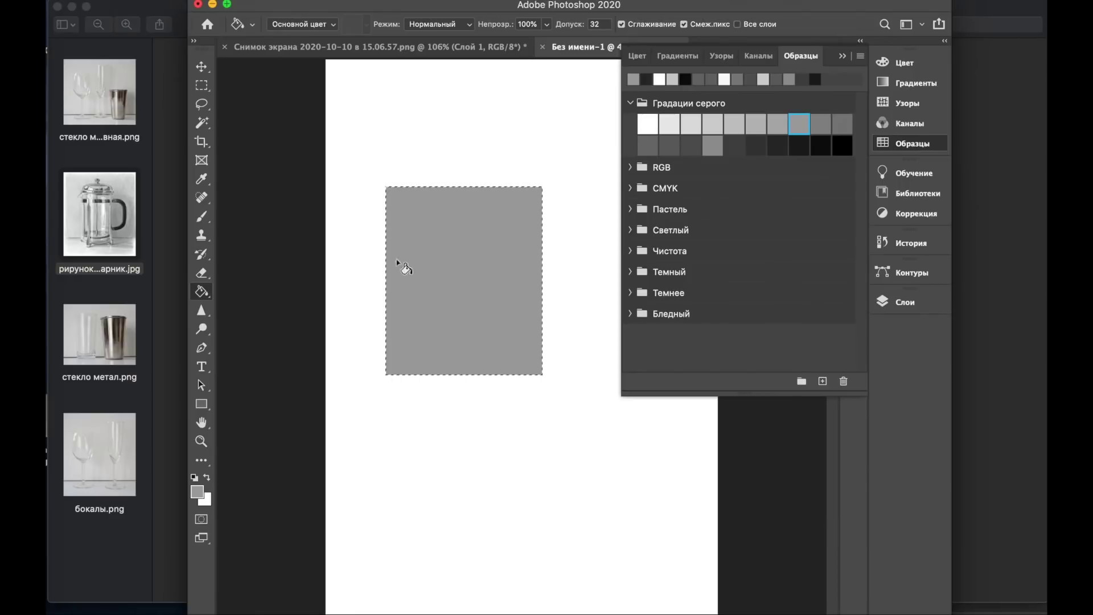
{"action": "left_click", "coordinate": [759, 121]}
{"action": "left_click", "coordinate": [439, 261]}
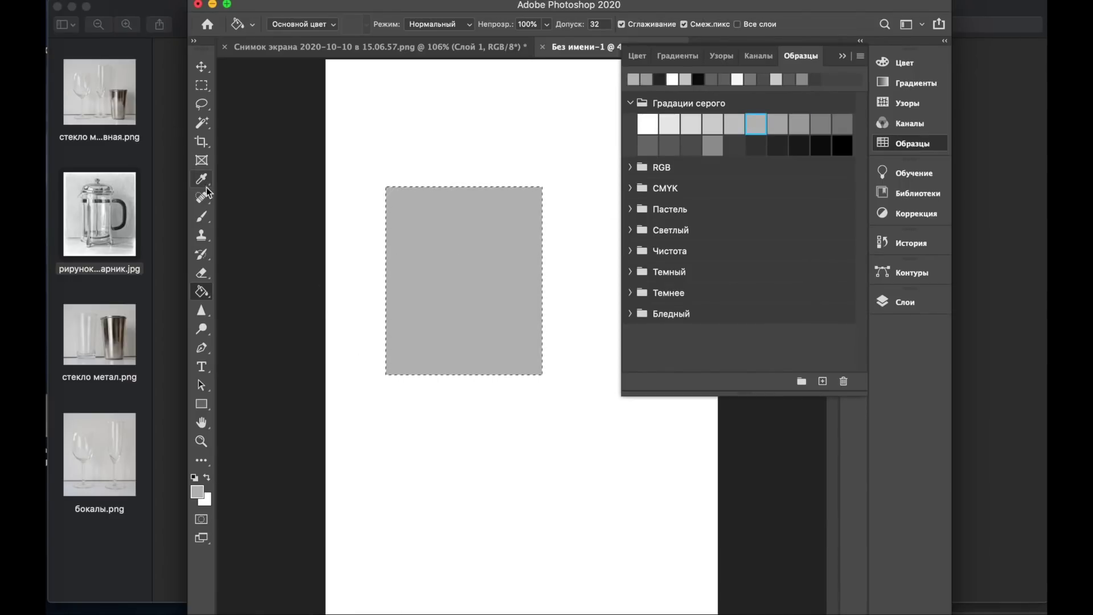
Step: Set the Brush tool to a dark grey swatch and add a new layer above the background
{"action": "left_click", "coordinate": [201, 216]}
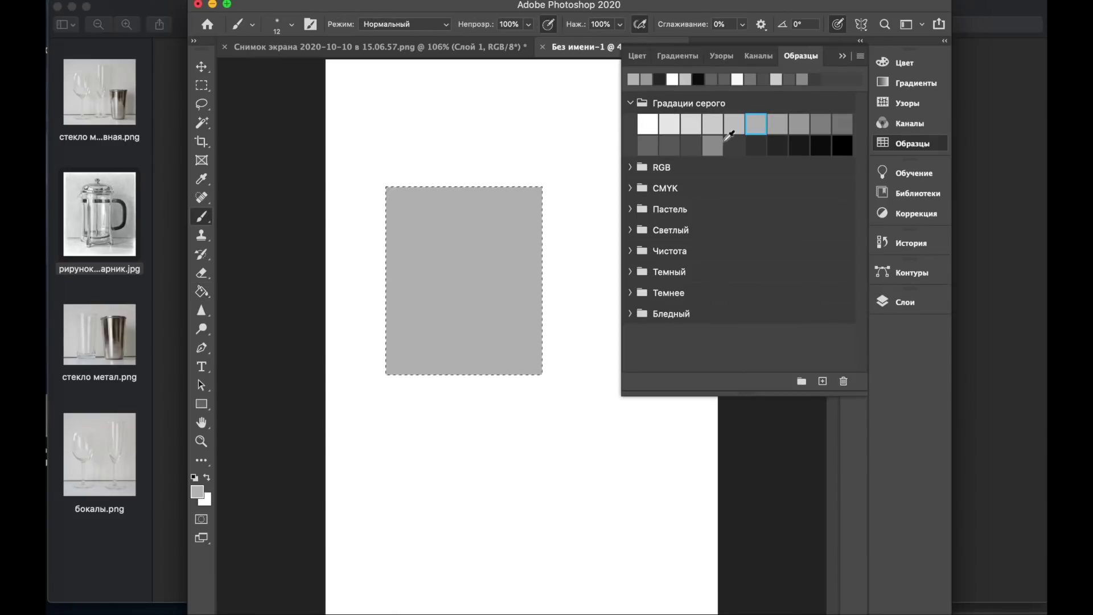
{"action": "left_click", "coordinate": [649, 144]}
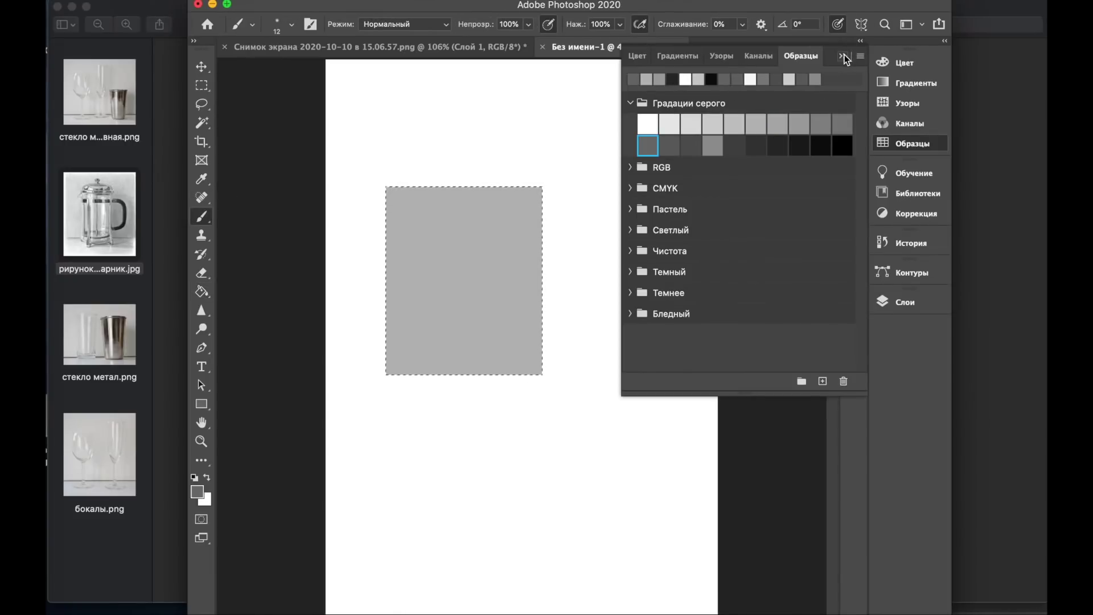
{"action": "left_click", "coordinate": [843, 56]}
{"action": "left_click", "coordinate": [908, 301]}
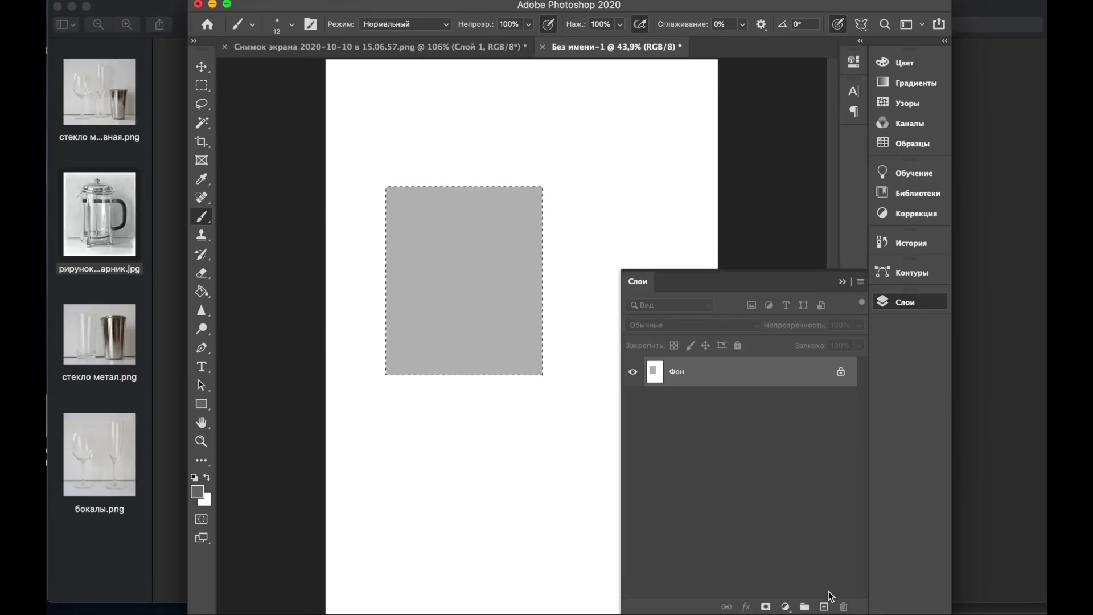
{"action": "left_click", "coordinate": [823, 606]}
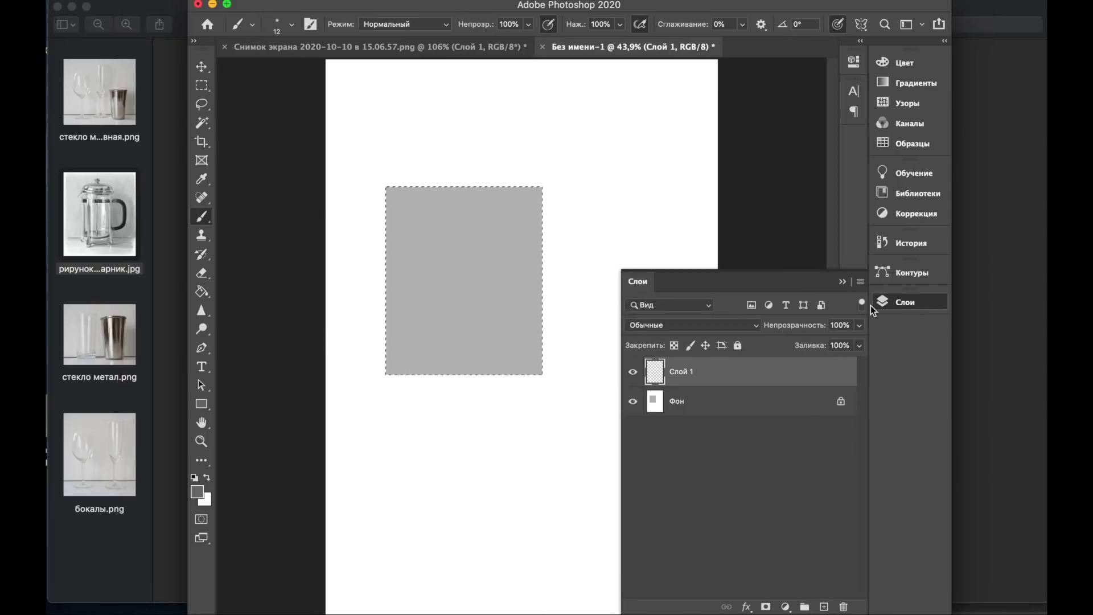
{"action": "left_click", "coordinate": [842, 282]}
Step: Sketch a faint outline of a rounded wine glass with stem and base on the grey rectangle
{"action": "scroll", "coordinate": [521, 337], "scroll_direction": "up", "scroll_amount": 1}
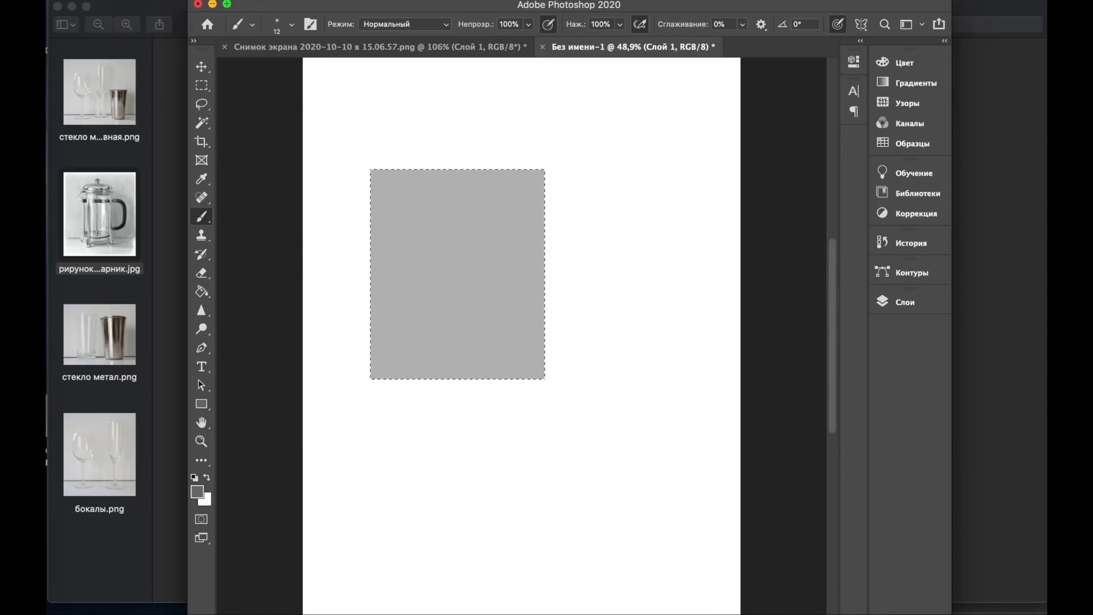
{"action": "scroll", "coordinate": [521, 337], "scroll_direction": "up", "scroll_amount": 4}
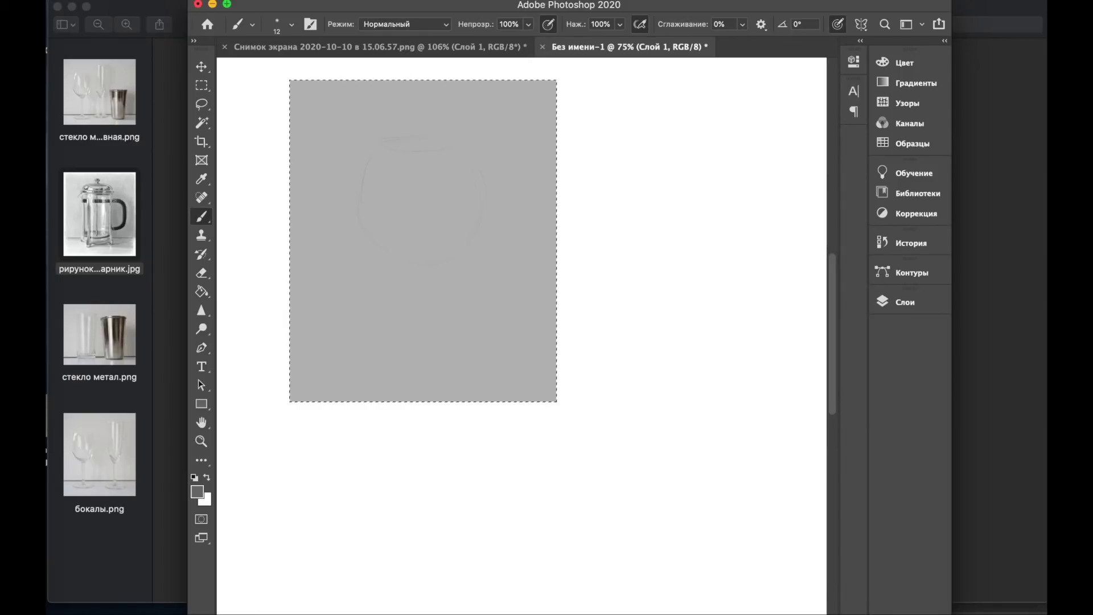
{"action": "left_click_drag", "start_coordinate": [424, 272], "coordinate": [423, 310]}
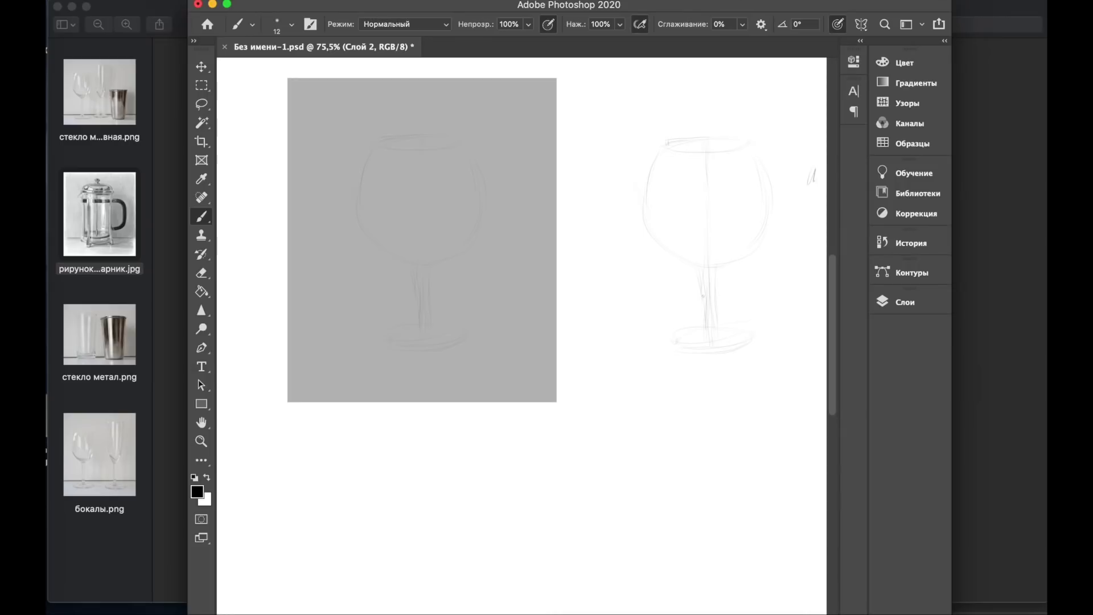
Step: Add stem curves to the outlined glass on white and sketch the corner of a thick-edged sheet below it
{"action": "left_click_drag", "start_coordinate": [725, 297], "coordinate": [695, 327]}
{"action": "left_click_drag", "start_coordinate": [637, 462], "coordinate": [649, 529]}
{"action": "left_click_drag", "start_coordinate": [652, 473], "coordinate": [704, 468]}
{"action": "left_click_drag", "start_coordinate": [642, 462], "coordinate": [663, 457]}
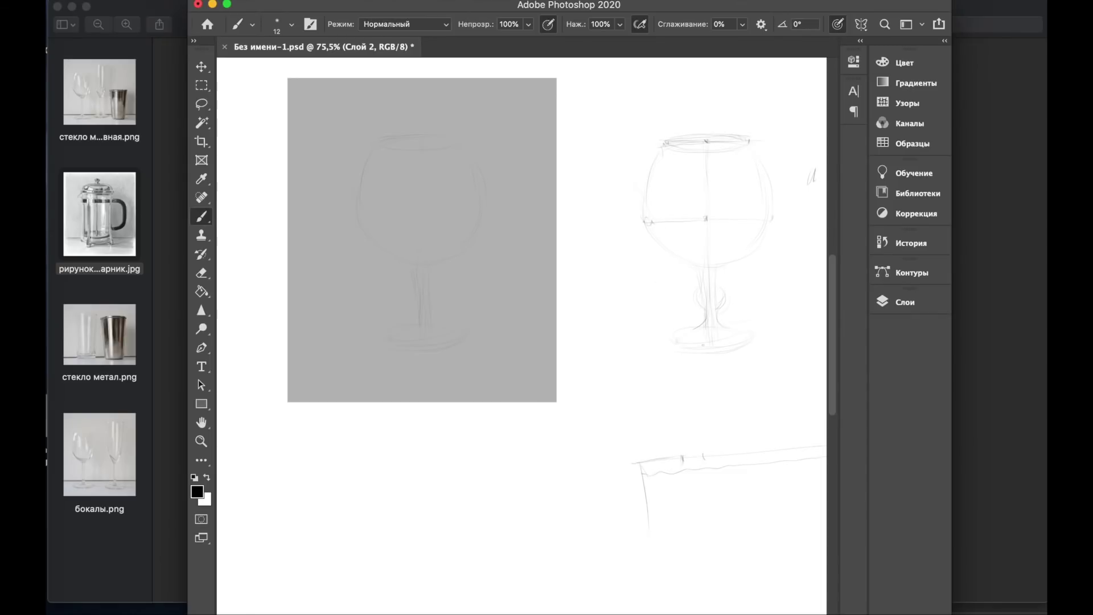
Step: Mark the bowl's widest points with a horizontal construction line and sketch a small arc diagram below the grey rectangle
{"action": "left_click_drag", "start_coordinate": [662, 241], "coordinate": [677, 236]}
{"action": "left_click_drag", "start_coordinate": [700, 453], "coordinate": [706, 463]}
{"action": "left_click_drag", "start_coordinate": [772, 222], "coordinate": [773, 243]}
{"action": "mouse_move", "coordinate": [648, 234]}
{"action": "left_mouse_down"}
{"action": "mouse_move", "coordinate": [755, 231]}
{"action": "mouse_move", "coordinate": [755, 241]}
{"action": "left_mouse_up"}
{"action": "mouse_move", "coordinate": [512, 493]}
{"action": "left_mouse_down"}
{"action": "mouse_move", "coordinate": [541, 517]}
{"action": "mouse_move", "coordinate": [582, 494]}
{"action": "mouse_move", "coordinate": [552, 484]}
{"action": "mouse_move", "coordinate": [578, 497]}
{"action": "left_mouse_up"}
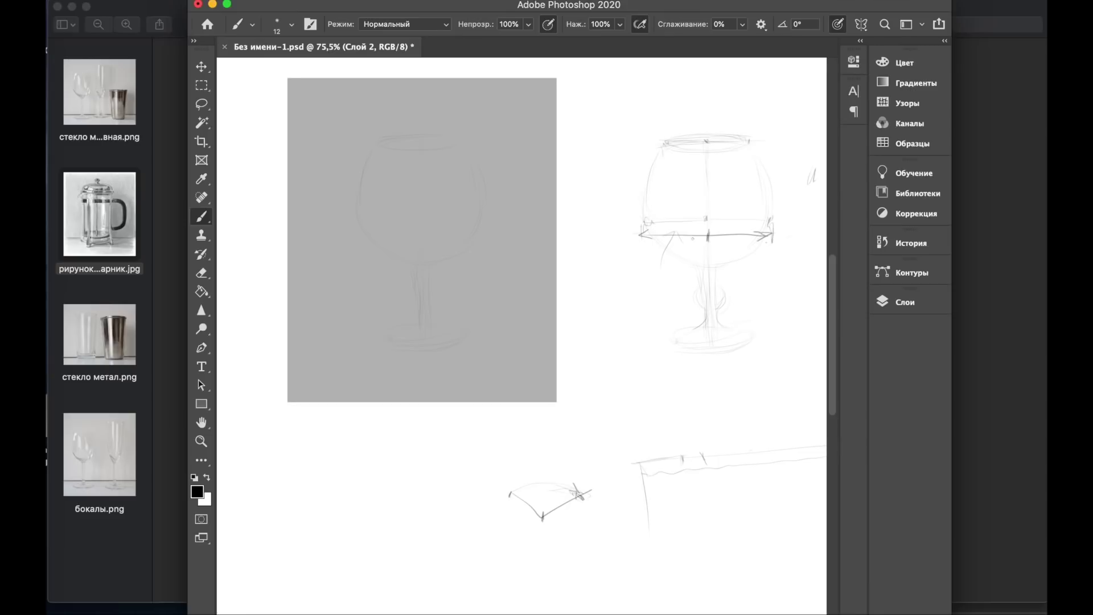
Step: Draw the central axis, short cross marks on the stem and a firm base ellipse on the construction glass
{"action": "left_click_drag", "start_coordinate": [709, 230], "coordinate": [708, 246]}
{"action": "left_click_drag", "start_coordinate": [709, 176], "coordinate": [707, 237]}
{"action": "mouse_move", "coordinate": [700, 267]}
{"action": "left_mouse_down"}
{"action": "mouse_move", "coordinate": [720, 266]}
{"action": "mouse_move", "coordinate": [708, 297]}
{"action": "left_mouse_up"}
{"action": "left_click_drag", "start_coordinate": [704, 286], "coordinate": [720, 284]}
{"action": "left_click_drag", "start_coordinate": [678, 339], "coordinate": [753, 335]}
{"action": "mouse_move", "coordinate": [676, 339]}
{"action": "left_mouse_down"}
{"action": "mouse_move", "coordinate": [700, 334]}
{"action": "mouse_move", "coordinate": [682, 334]}
{"action": "mouse_move", "coordinate": [725, 348]}
{"action": "mouse_move", "coordinate": [750, 339]}
{"action": "mouse_move", "coordinate": [676, 340]}
{"action": "mouse_move", "coordinate": [723, 351]}
{"action": "mouse_move", "coordinate": [697, 356]}
{"action": "left_mouse_up"}
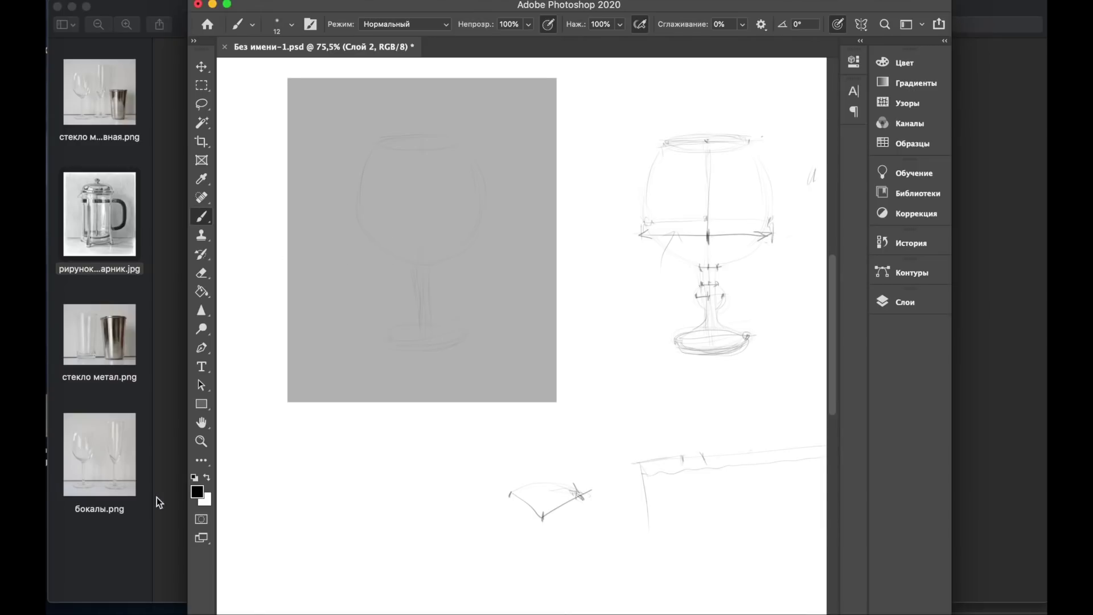
Step: Enlarge the brush and paint white highlights on the upper left of the bowl, plus a small mark at the grey rectangle's left edge
{"action": "key", "text": "bracketright"}
{"action": "key", "text": "bracketright"}
{"action": "key", "text": "bracketright"}
{"action": "mouse_move", "coordinate": [393, 149]}
{"action": "left_mouse_down"}
{"action": "mouse_move", "coordinate": [387, 184]}
{"action": "mouse_move", "coordinate": [392, 163]}
{"action": "left_mouse_up"}
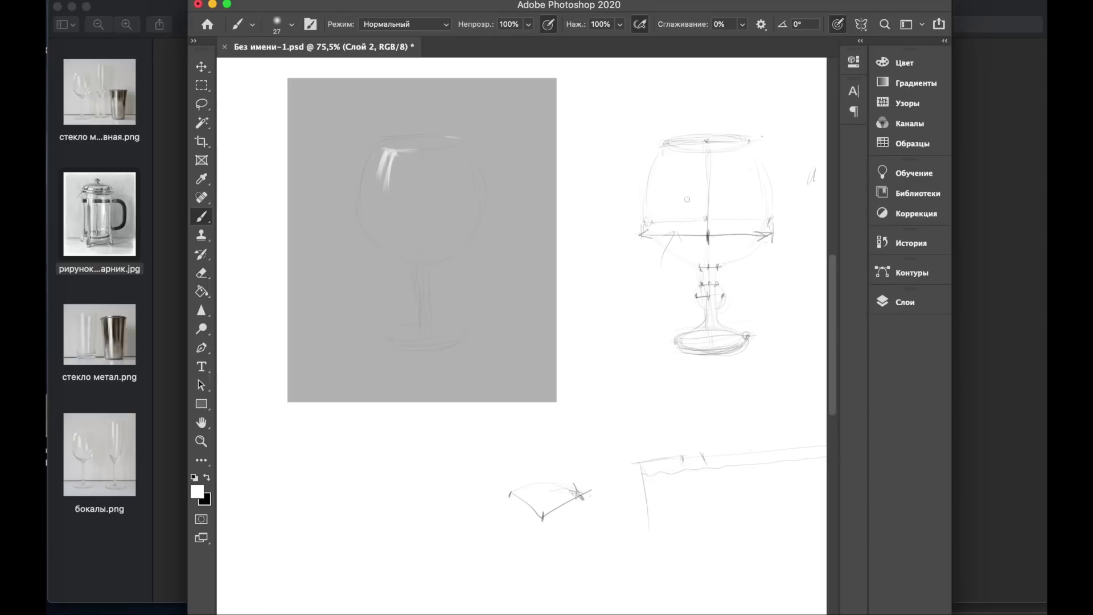
{"action": "left_click_drag", "start_coordinate": [400, 154], "coordinate": [389, 194]}
{"action": "mouse_move", "coordinate": [400, 149]}
{"action": "left_mouse_down"}
{"action": "mouse_move", "coordinate": [391, 192]}
{"action": "mouse_move", "coordinate": [384, 160]}
{"action": "left_mouse_up"}
{"action": "left_click_drag", "start_coordinate": [310, 145], "coordinate": [303, 137]}
Step: Set the brush size to 36 px and paint white highlights on the bowl's lower right side, the stem and the base
{"action": "right_click", "coordinate": [448, 209]}
{"action": "left_click_drag", "start_coordinate": [543, 245], "coordinate": [548, 245]}
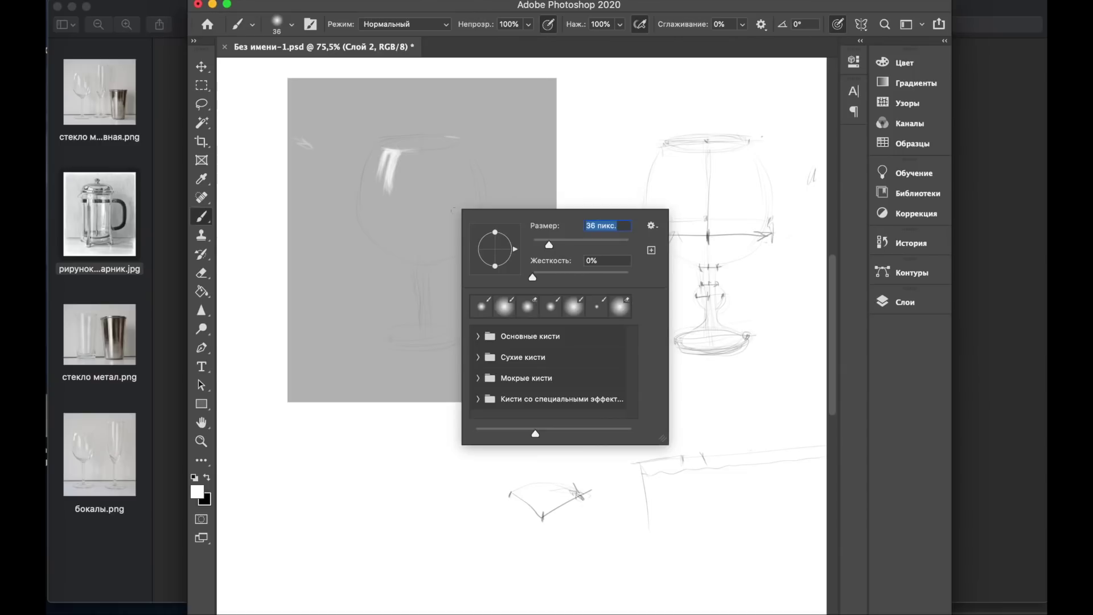
{"action": "left_click", "coordinate": [452, 210]}
{"action": "mouse_move", "coordinate": [442, 238]}
{"action": "left_mouse_down"}
{"action": "mouse_move", "coordinate": [456, 217]}
{"action": "mouse_move", "coordinate": [448, 237]}
{"action": "left_mouse_up"}
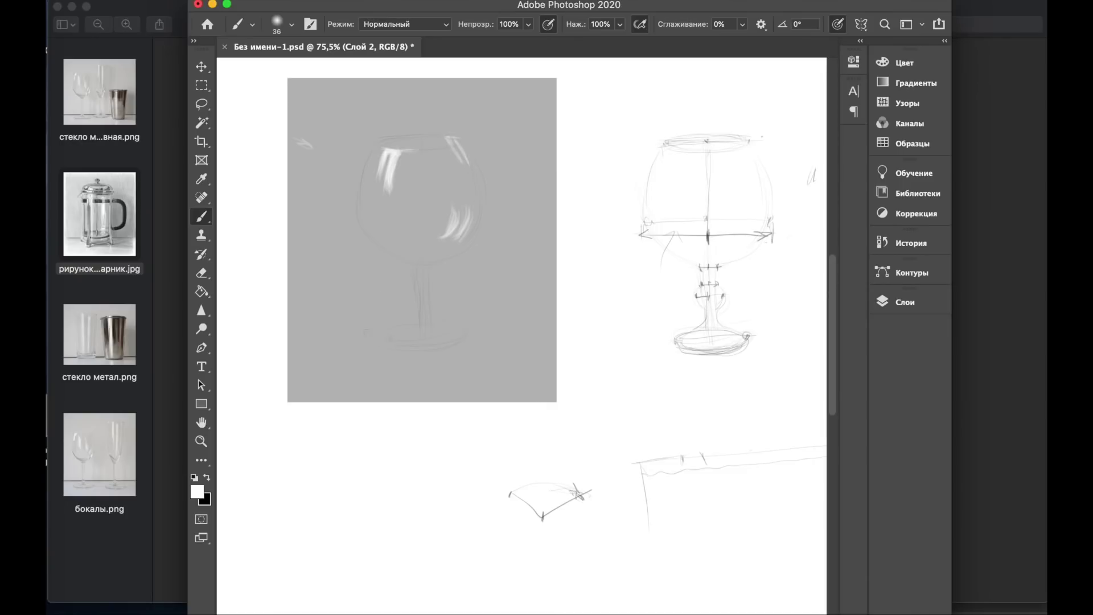
{"action": "left_click_drag", "start_coordinate": [419, 265], "coordinate": [417, 292]}
{"action": "left_click", "coordinate": [417, 333]}
Step: With a dark grey swatch, shade the glass on grey at the bowl's underside and base, and draw a table line through the construction glass
{"action": "left_click", "coordinate": [913, 142]}
{"action": "left_click", "coordinate": [694, 146]}
{"action": "mouse_move", "coordinate": [439, 258]}
{"action": "left_mouse_down"}
{"action": "mouse_move", "coordinate": [453, 261]}
{"action": "mouse_move", "coordinate": [398, 254]}
{"action": "left_mouse_up"}
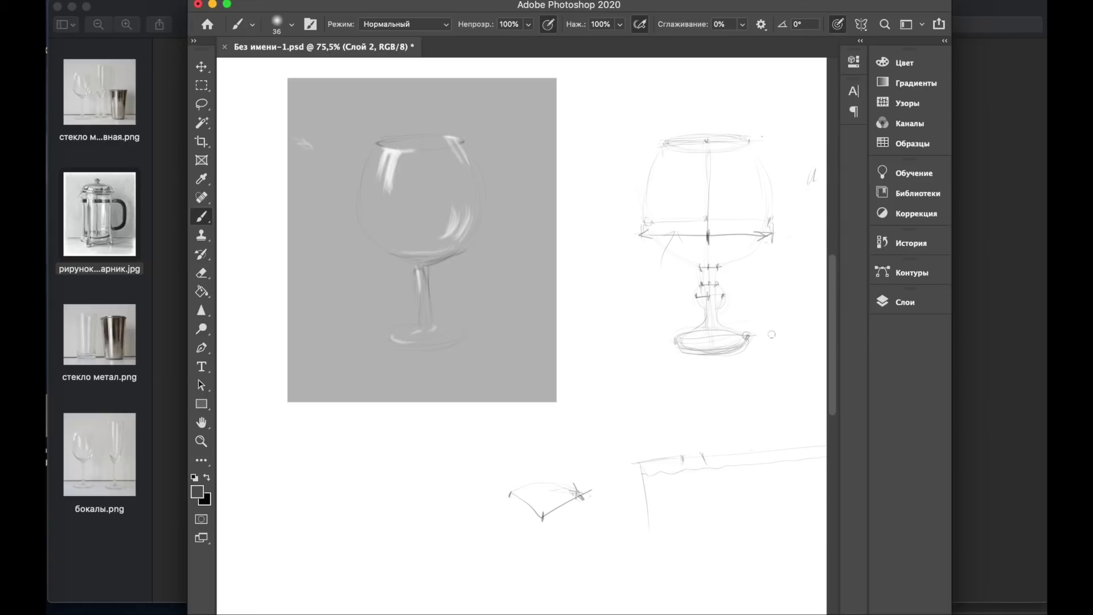
{"action": "left_click_drag", "start_coordinate": [618, 328], "coordinate": [813, 318]}
{"action": "mouse_move", "coordinate": [711, 313]}
{"action": "left_mouse_down"}
{"action": "mouse_move", "coordinate": [679, 342]}
{"action": "mouse_move", "coordinate": [716, 320]}
{"action": "left_mouse_up"}
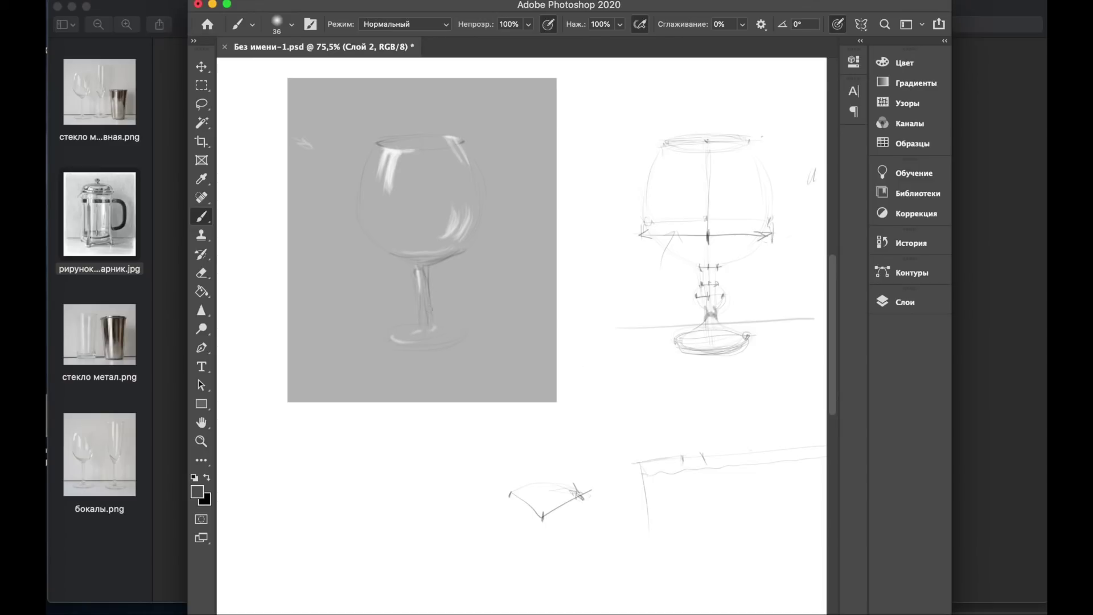
{"action": "left_click_drag", "start_coordinate": [446, 343], "coordinate": [421, 348]}
Step: Shade the inside of the bowl with medium grey strokes, adding softer ones in a slightly lighter grey swatch
{"action": "left_click", "coordinate": [911, 243]}
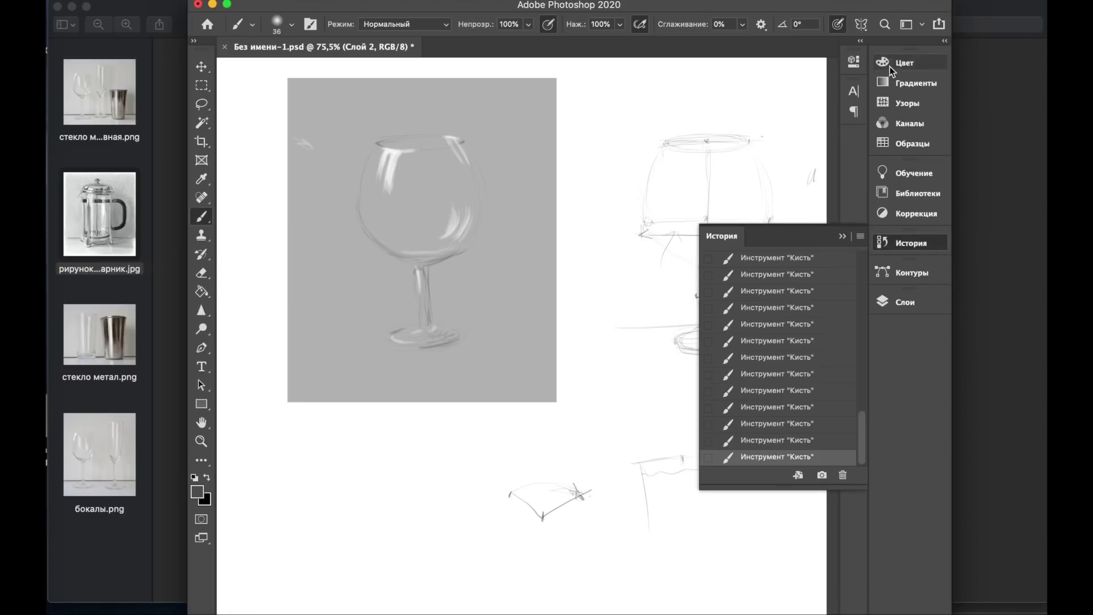
{"action": "left_click", "coordinate": [910, 143]}
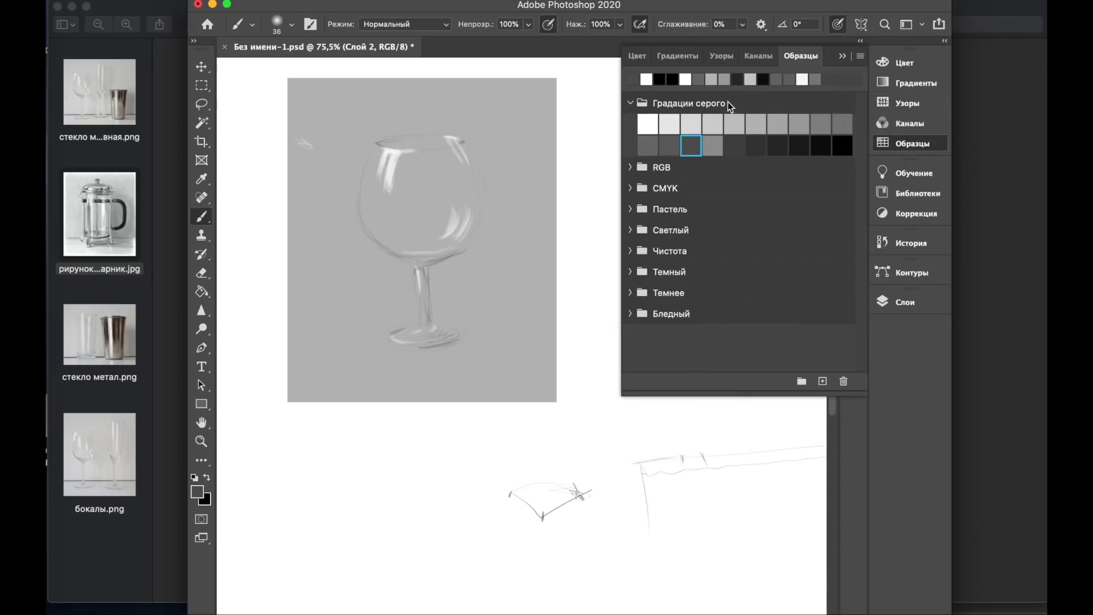
{"action": "left_click", "coordinate": [843, 124]}
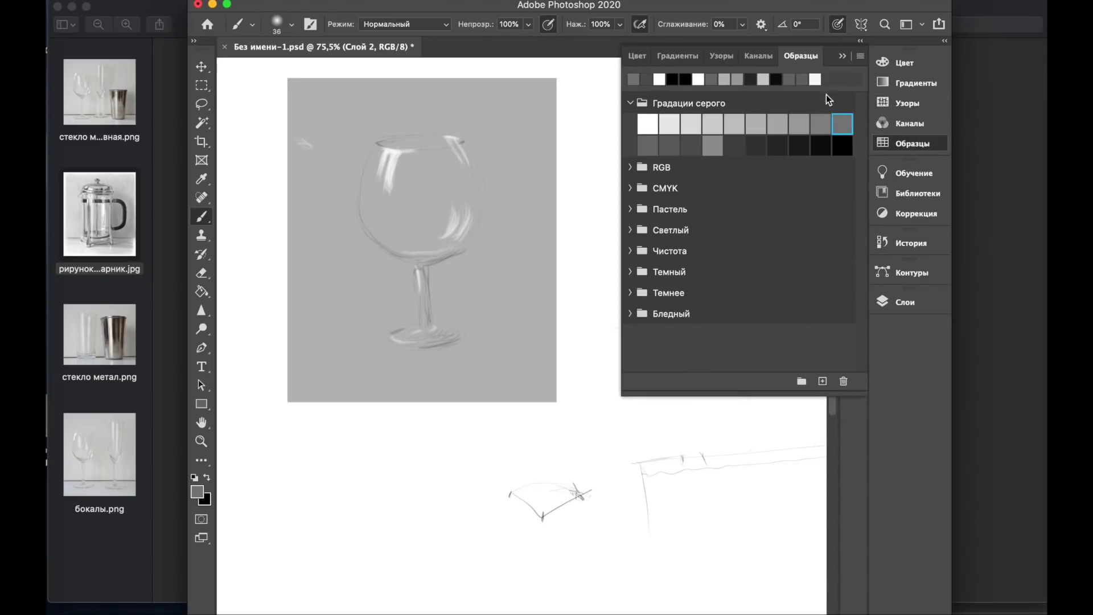
{"action": "left_click", "coordinate": [781, 101]}
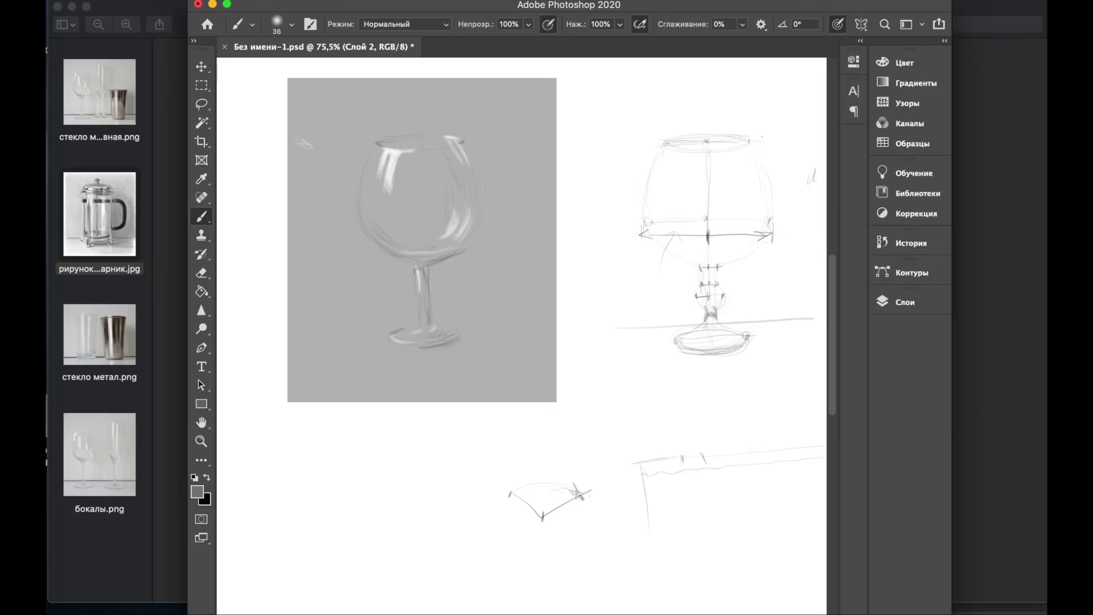
{"action": "left_click", "coordinate": [914, 143]}
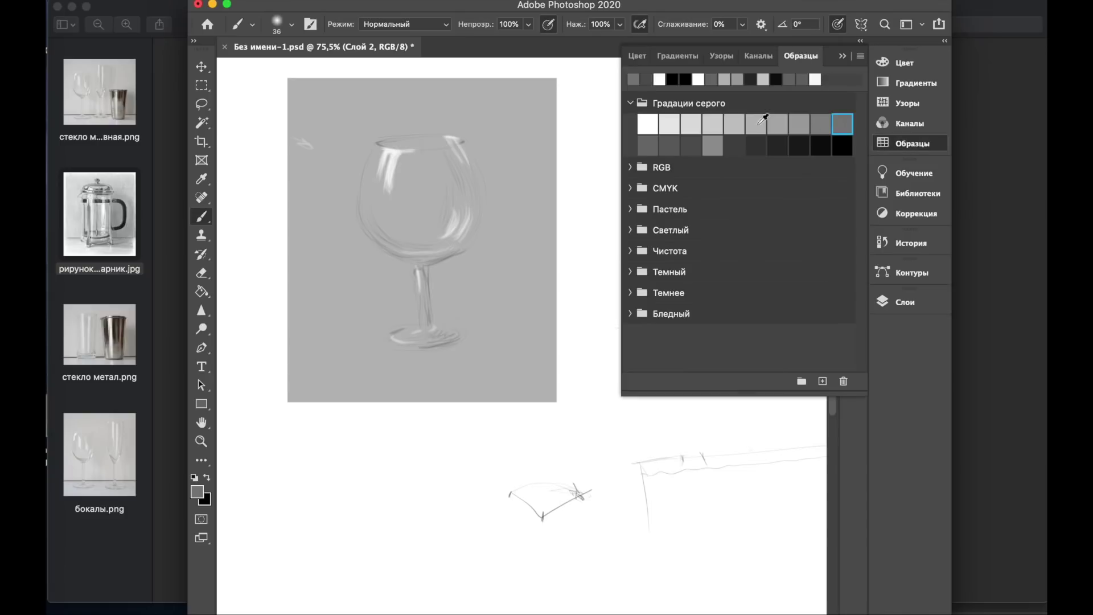
{"action": "left_click", "coordinate": [810, 128]}
{"action": "left_click", "coordinate": [839, 56]}
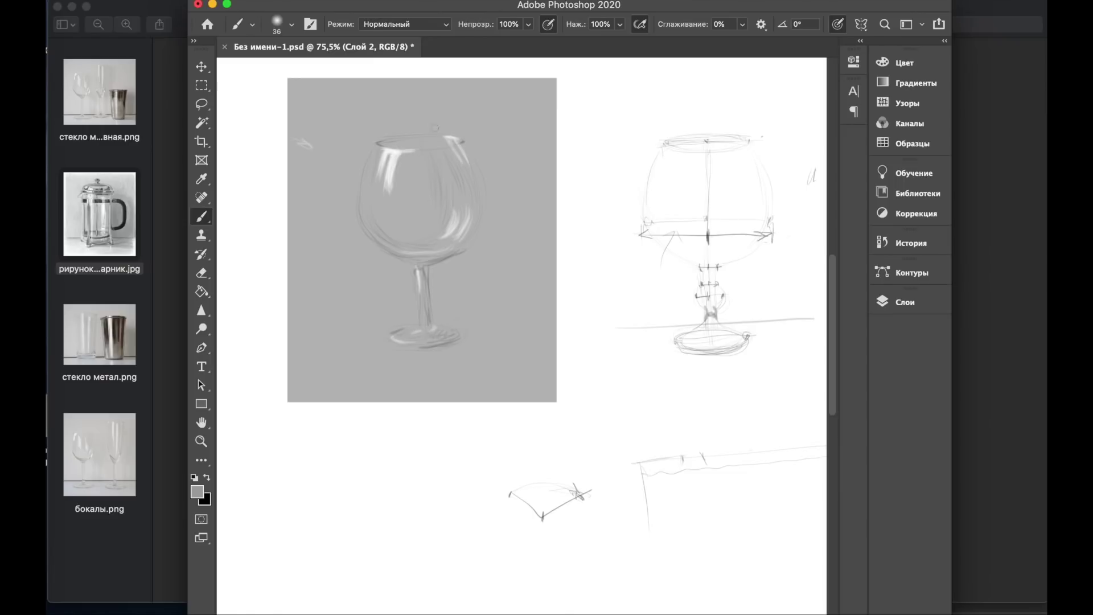
Step: Hatch a patch of overlapping near-vertical grey strokes on the white area beside the grey rectangle's lower right corner
{"action": "left_click_drag", "start_coordinate": [593, 341], "coordinate": [601, 426]}
{"action": "left_click_drag", "start_coordinate": [603, 365], "coordinate": [617, 418]}
{"action": "left_click_drag", "start_coordinate": [586, 329], "coordinate": [601, 418]}
{"action": "left_click_drag", "start_coordinate": [601, 354], "coordinate": [608, 420]}
{"action": "mouse_move", "coordinate": [611, 377]}
{"action": "left_mouse_down"}
{"action": "mouse_move", "coordinate": [617, 414]}
{"action": "mouse_move", "coordinate": [606, 416]}
{"action": "left_mouse_up"}
{"action": "left_click_drag", "start_coordinate": [587, 351], "coordinate": [599, 421]}
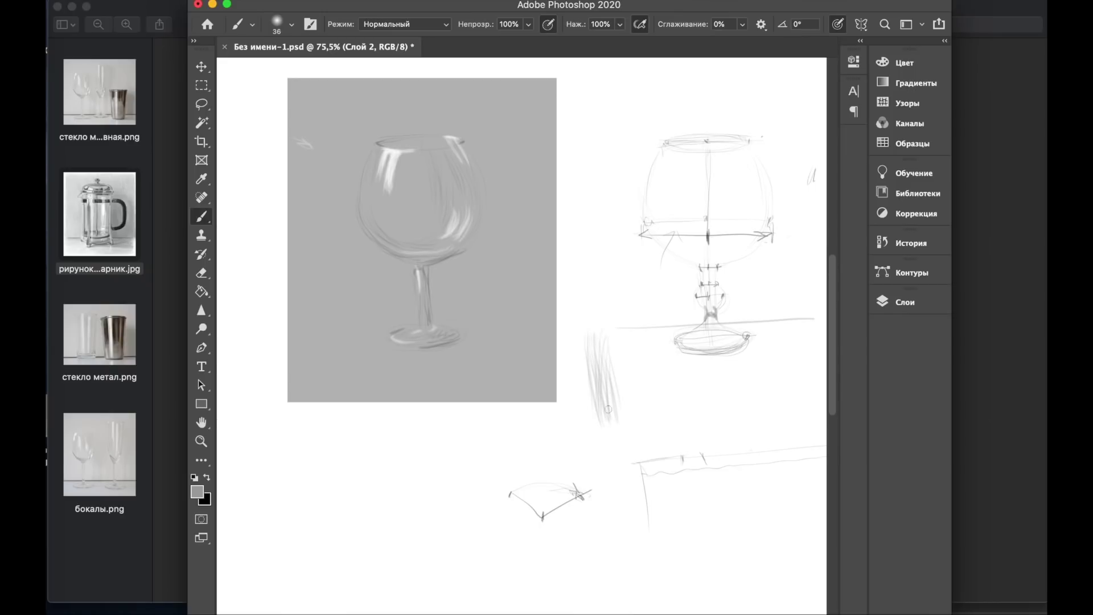
Step: Draw sample hatching patches below the grey rectangle using light grey and very light grey swatches
{"action": "left_click", "coordinate": [894, 144]}
{"action": "left_click", "coordinate": [734, 124]}
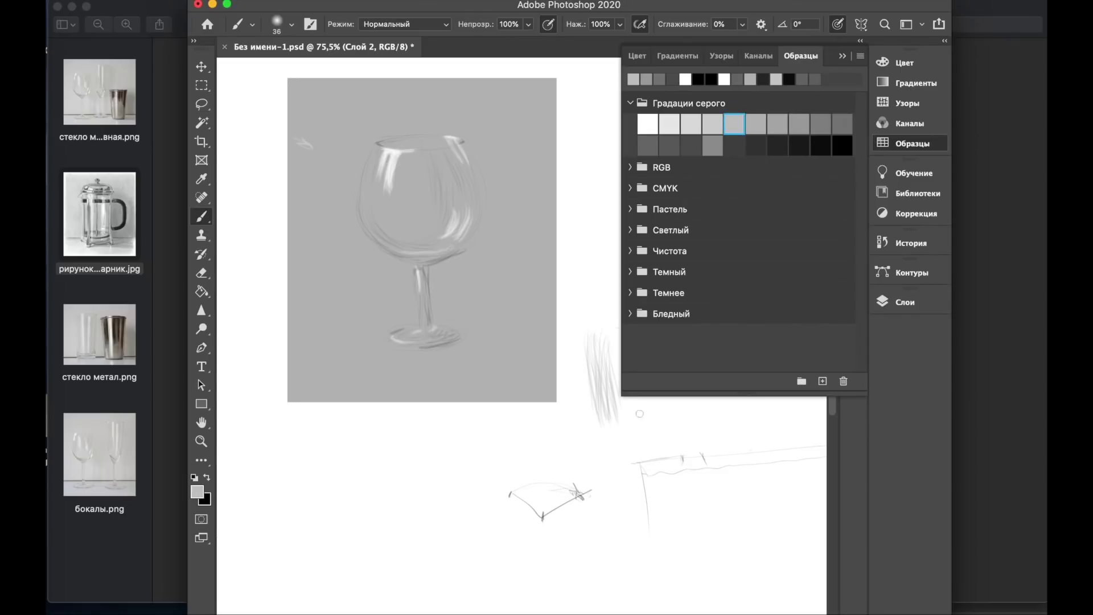
{"action": "mouse_move", "coordinate": [403, 470]}
{"action": "left_mouse_down"}
{"action": "mouse_move", "coordinate": [416, 506]}
{"action": "mouse_move", "coordinate": [406, 443]}
{"action": "mouse_move", "coordinate": [424, 506]}
{"action": "left_mouse_up"}
{"action": "left_click", "coordinate": [666, 128]}
{"action": "mouse_move", "coordinate": [326, 497]}
{"action": "left_mouse_down"}
{"action": "mouse_move", "coordinate": [309, 450]}
{"action": "mouse_move", "coordinate": [368, 547]}
{"action": "mouse_move", "coordinate": [342, 482]}
{"action": "mouse_move", "coordinate": [310, 480]}
{"action": "mouse_move", "coordinate": [323, 505]}
{"action": "mouse_move", "coordinate": [316, 449]}
{"action": "mouse_move", "coordinate": [360, 540]}
{"action": "mouse_move", "coordinate": [384, 549]}
{"action": "mouse_move", "coordinate": [352, 469]}
{"action": "left_mouse_up"}
{"action": "mouse_move", "coordinate": [462, 470]}
{"action": "left_mouse_down"}
{"action": "mouse_move", "coordinate": [475, 568]}
{"action": "mouse_move", "coordinate": [451, 468]}
{"action": "mouse_move", "coordinate": [451, 487]}
{"action": "mouse_move", "coordinate": [474, 473]}
{"action": "mouse_move", "coordinate": [477, 553]}
{"action": "mouse_move", "coordinate": [486, 491]}
{"action": "mouse_move", "coordinate": [472, 523]}
{"action": "mouse_move", "coordinate": [466, 510]}
{"action": "mouse_move", "coordinate": [469, 521]}
{"action": "mouse_move", "coordinate": [479, 499]}
{"action": "mouse_move", "coordinate": [474, 507]}
{"action": "left_mouse_up"}
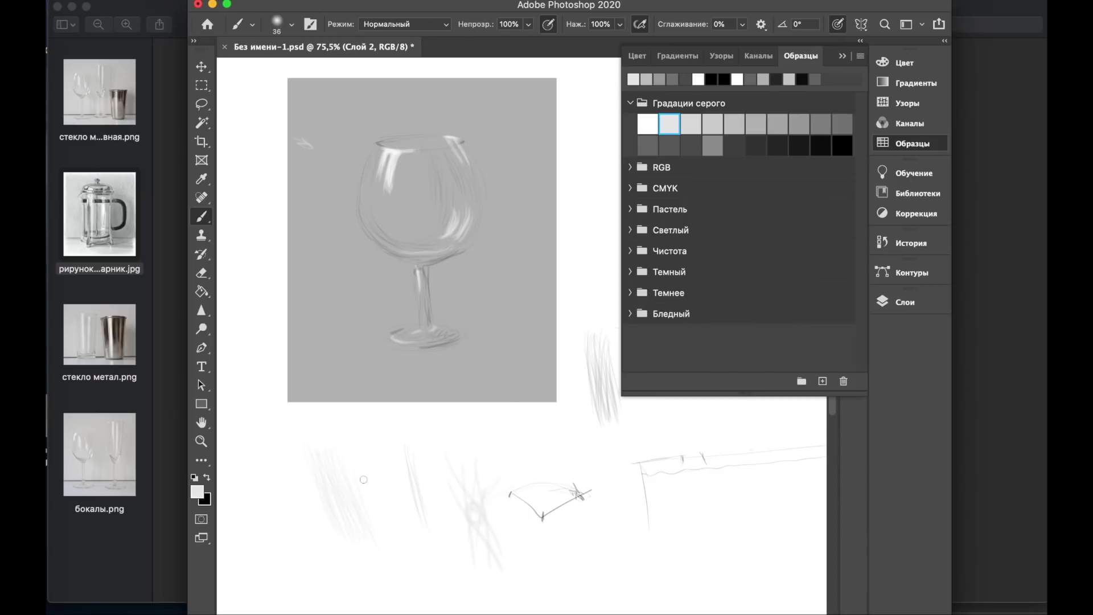
{"action": "mouse_move", "coordinate": [339, 500]}
{"action": "left_mouse_down"}
{"action": "mouse_move", "coordinate": [350, 457]}
{"action": "mouse_move", "coordinate": [360, 462]}
{"action": "mouse_move", "coordinate": [352, 468]}
{"action": "mouse_move", "coordinate": [330, 448]}
{"action": "mouse_move", "coordinate": [344, 479]}
{"action": "mouse_move", "coordinate": [314, 448]}
{"action": "mouse_move", "coordinate": [363, 545]}
{"action": "mouse_move", "coordinate": [357, 558]}
{"action": "mouse_move", "coordinate": [313, 441]}
{"action": "mouse_move", "coordinate": [353, 567]}
{"action": "mouse_move", "coordinate": [362, 535]}
{"action": "mouse_move", "coordinate": [353, 495]}
{"action": "mouse_move", "coordinate": [380, 538]}
{"action": "left_mouse_up"}
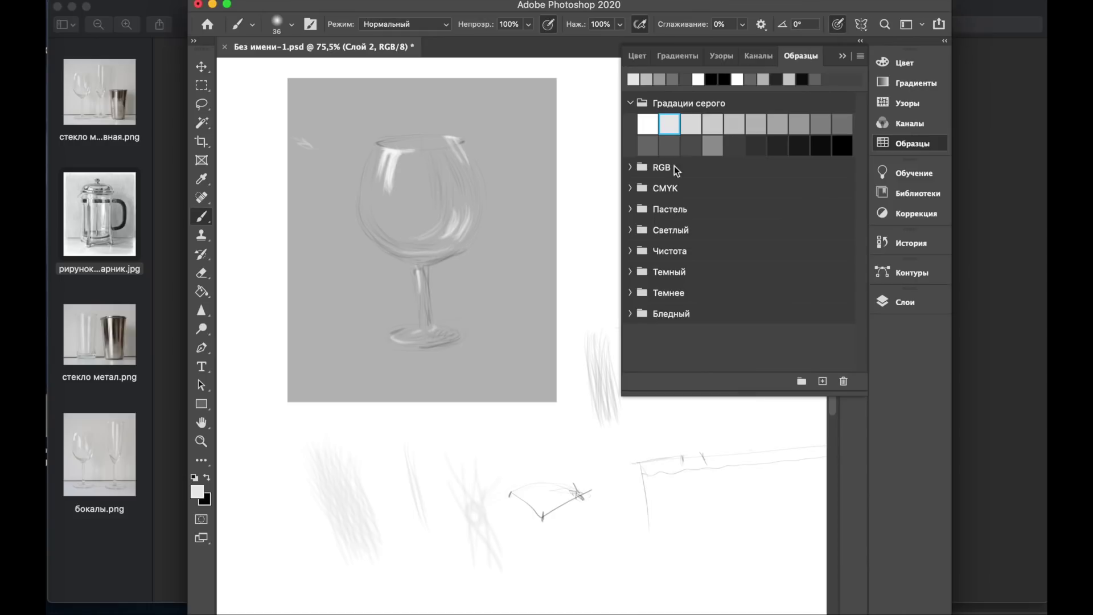
Step: Hatch the backdrop and table around the glass using medium grey, light grey and darker grey swatches, with the darker grey on the right
{"action": "left_click", "coordinate": [799, 123]}
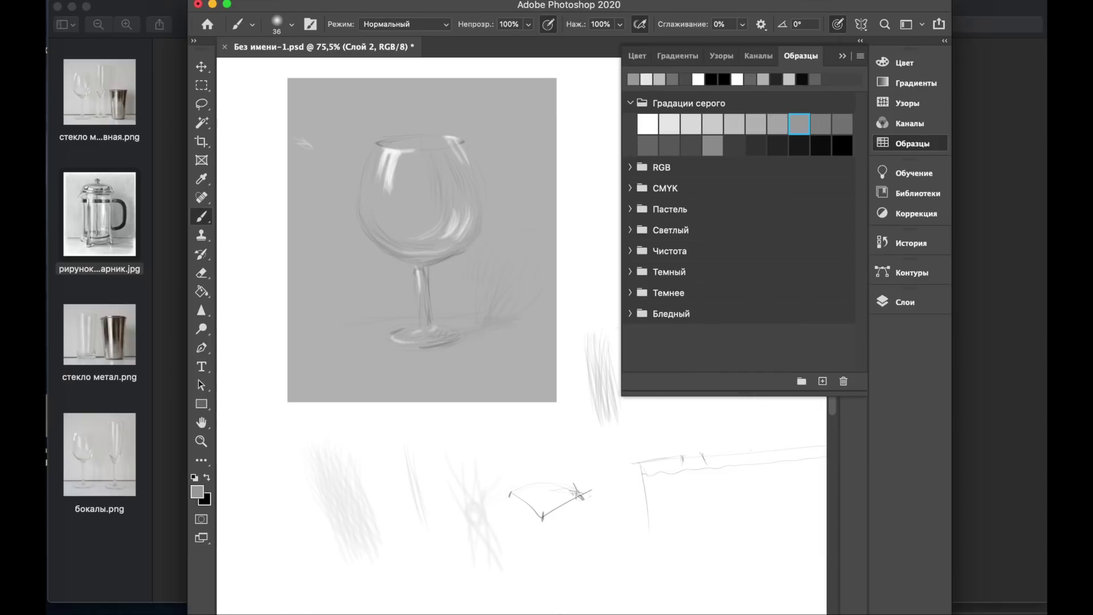
{"action": "left_click", "coordinate": [690, 123]}
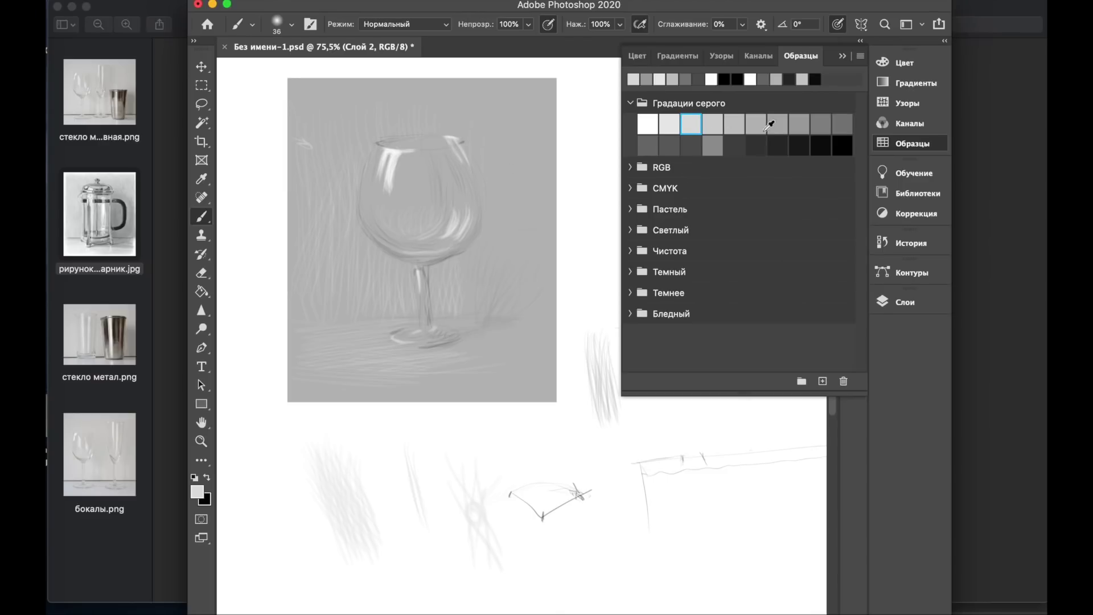
{"action": "left_click", "coordinate": [820, 124]}
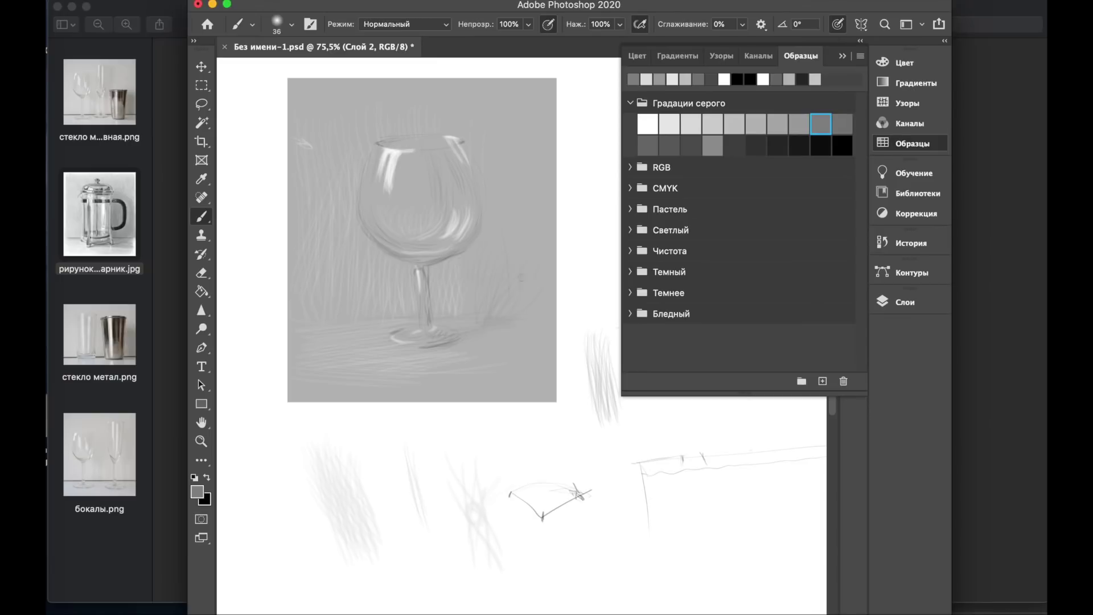
{"action": "mouse_move", "coordinate": [560, 230]}
{"action": "left_mouse_down"}
{"action": "mouse_move", "coordinate": [555, 313]}
{"action": "mouse_move", "coordinate": [556, 270]}
{"action": "left_mouse_up"}
Step: Switch to a medium grey swatch and draw a light-direction arrow pointing into the grey rectangle from its upper left edge
{"action": "left_click", "coordinate": [798, 123]}
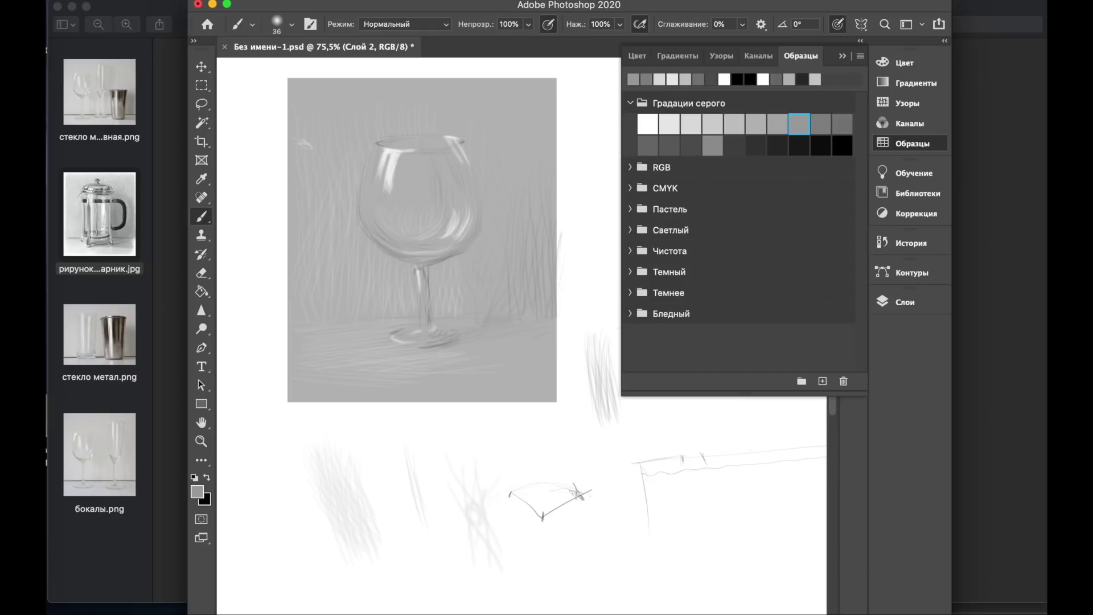
{"action": "left_click_drag", "start_coordinate": [273, 121], "coordinate": [323, 148]}
{"action": "left_click", "coordinate": [843, 55]}
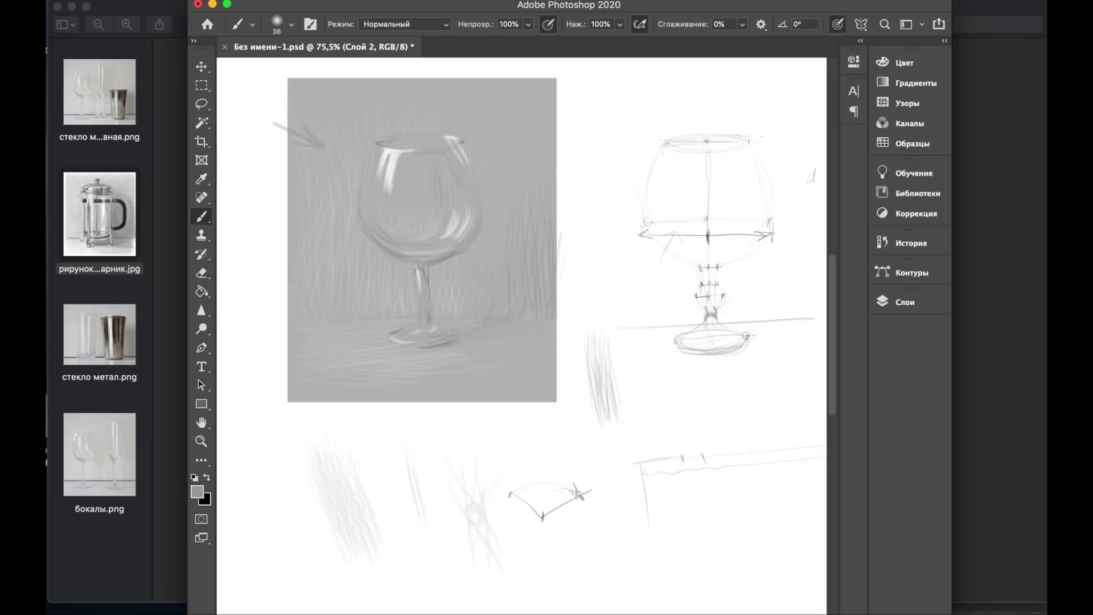